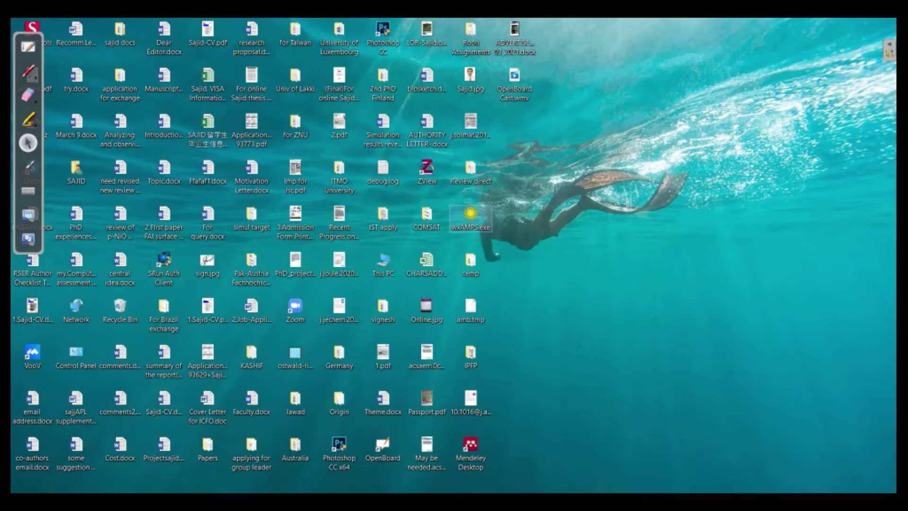
Launch wxAMPS, move its window clear, and accept the existing ambient conditions
double_click(471, 219)
left_click_drag(450, 186, 492, 176)
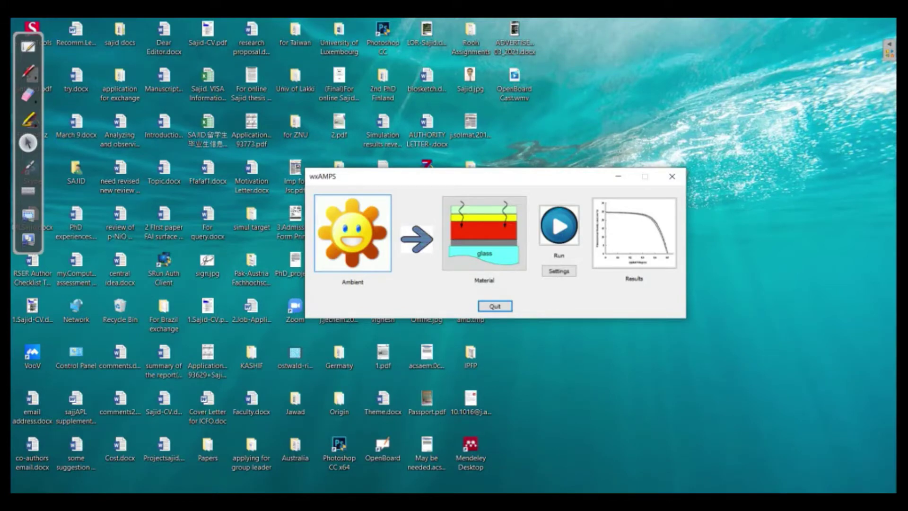
left_click(352, 233)
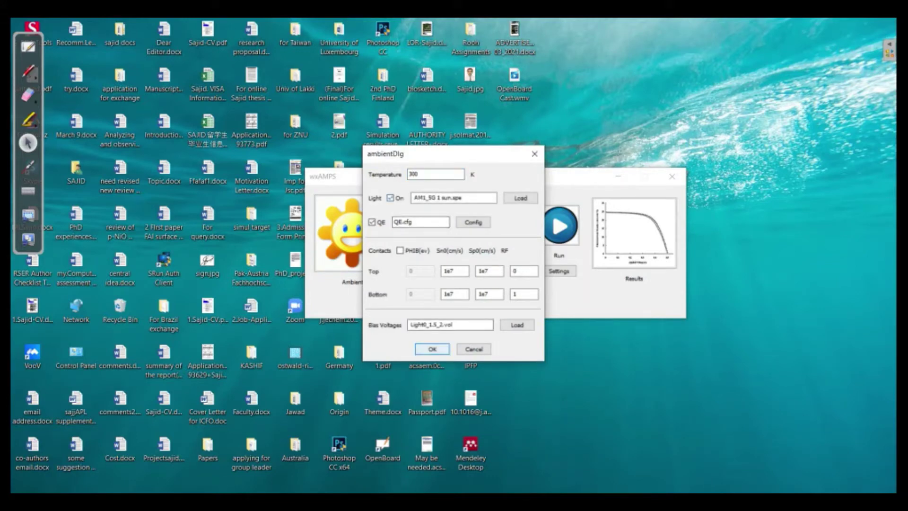
left_click(432, 349)
Load the First layer.dev device file into the material settings
left_click(484, 233)
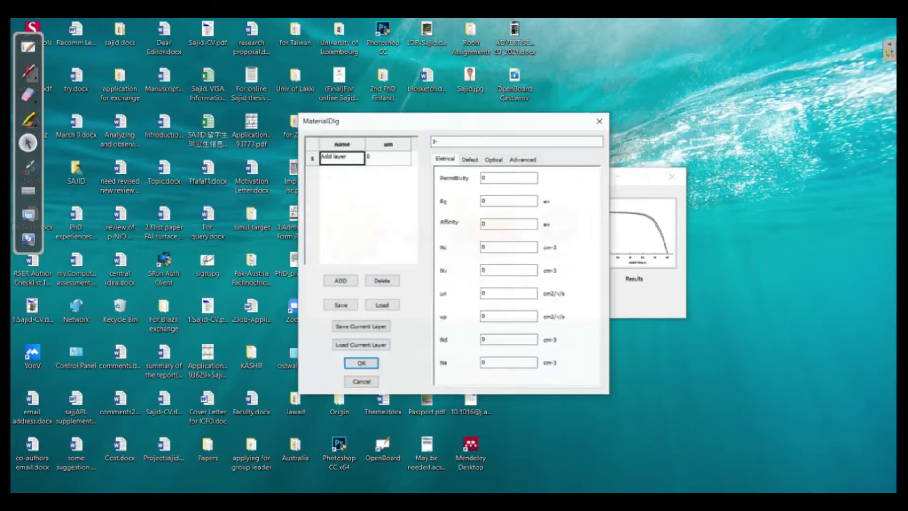
left_click(382, 305)
left_click(382, 305)
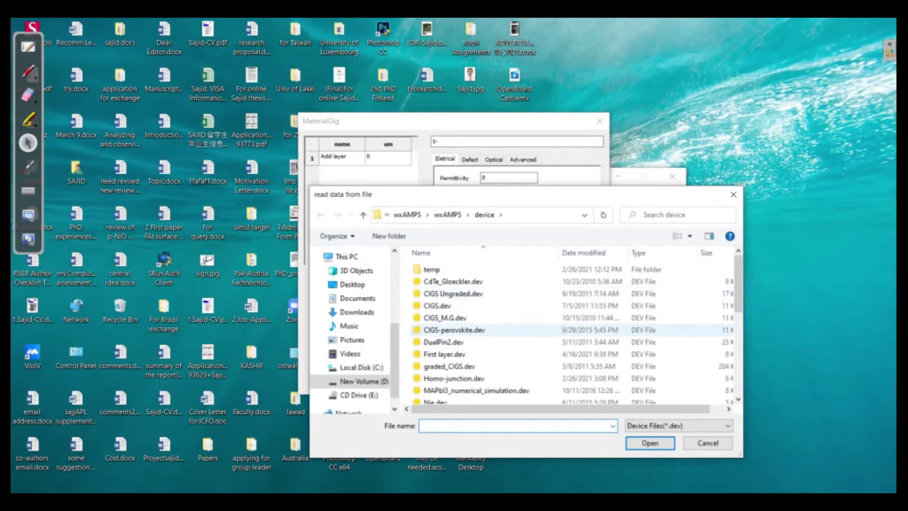
left_click(444, 354)
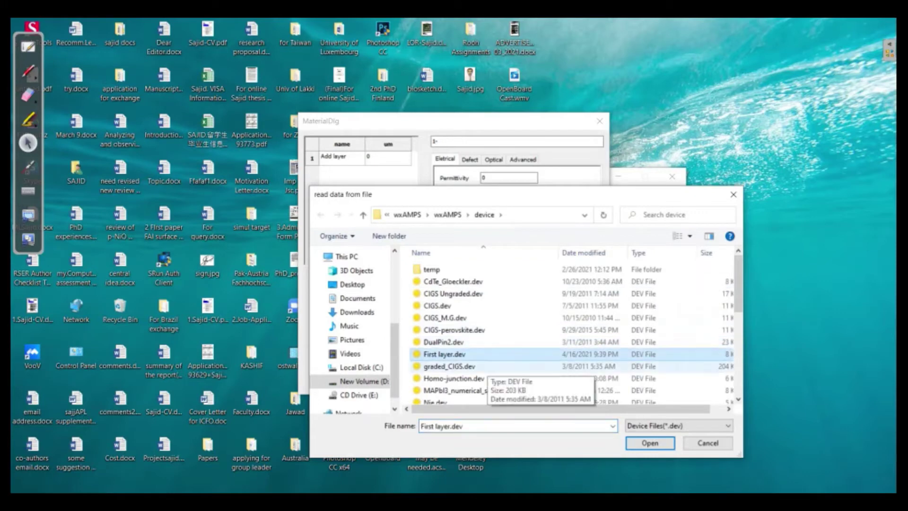
left_click(651, 444)
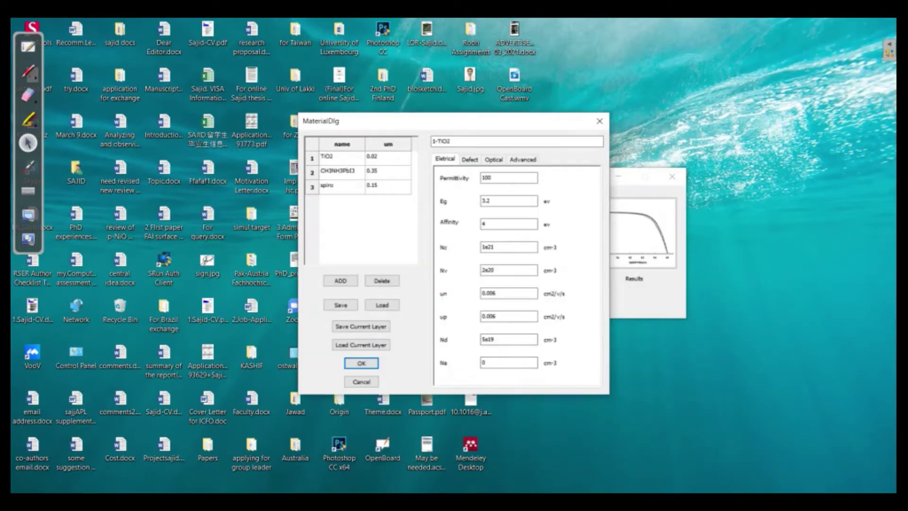
Review the electrical parameters of the TiO2, CH3NH3PbI3 and spiro layers, and accept the material setup
double_click(326, 156)
left_click(341, 172)
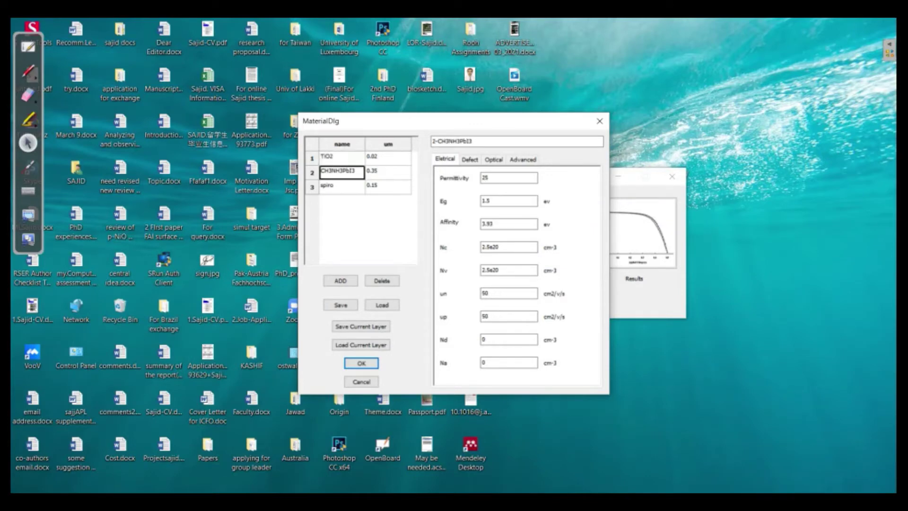
left_click(341, 187)
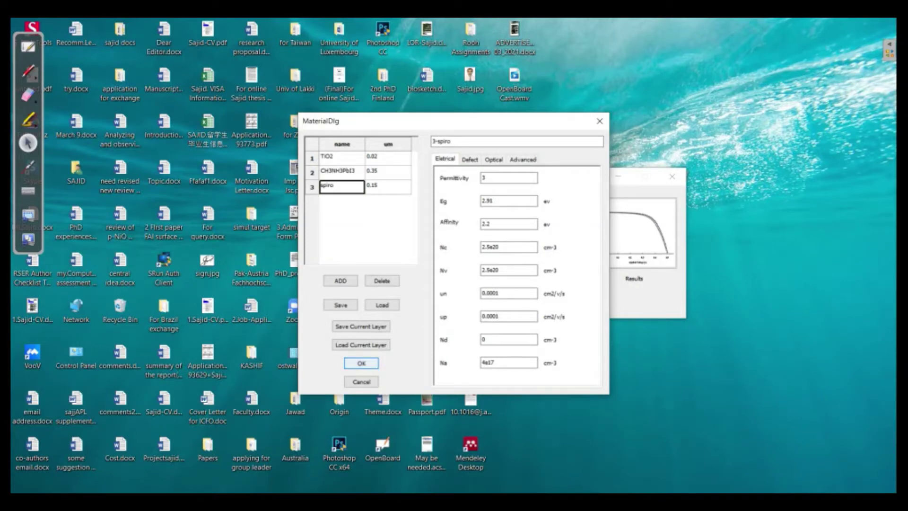
left_click(361, 363)
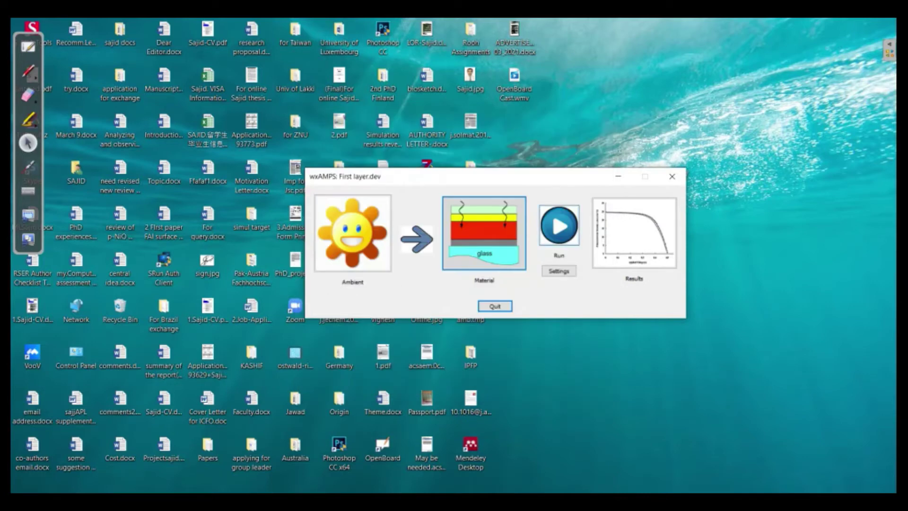
Run the device calculation and open its simulation results
left_click(559, 225)
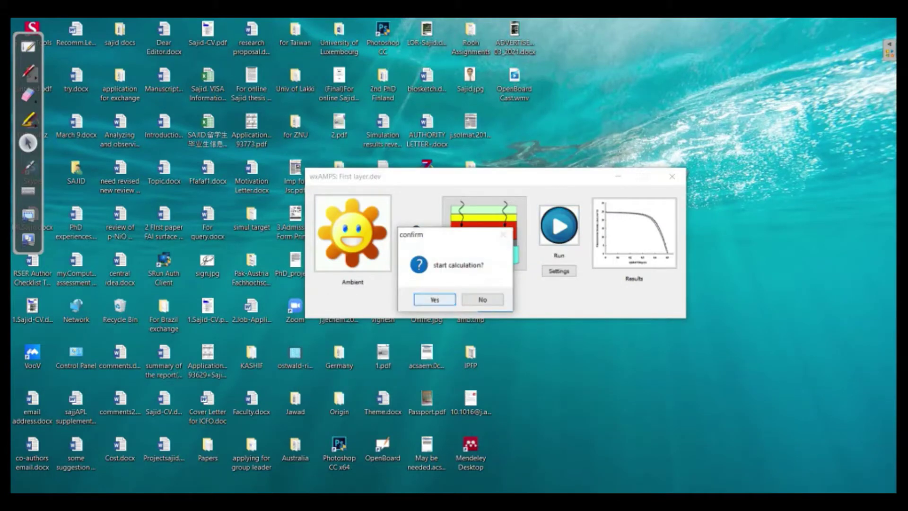
left_click(435, 299)
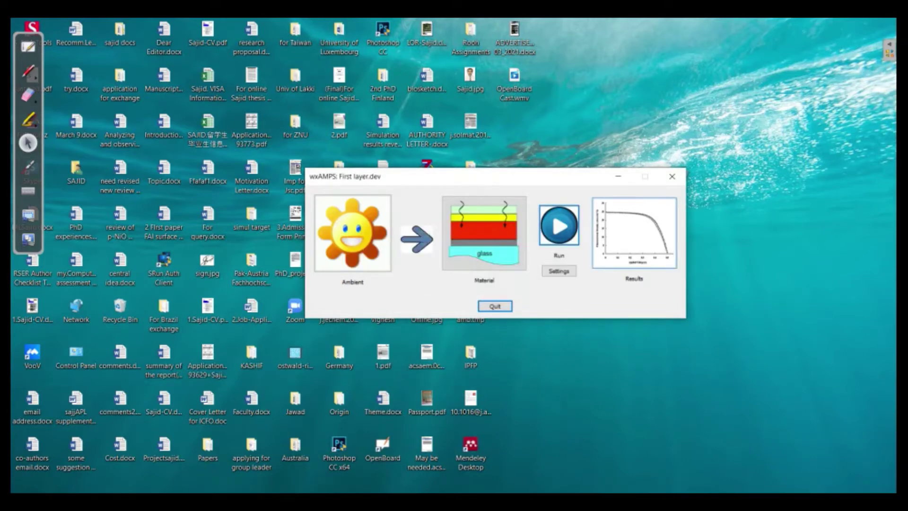
left_click(635, 232)
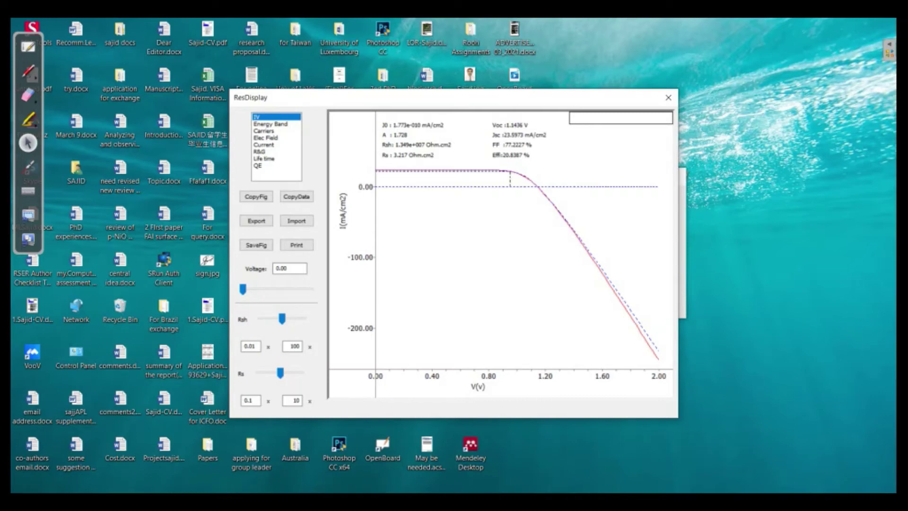
Examine the energy band, carriers, electric field, current, R&G, lifetime and QE plots one after another
left_click(270, 124)
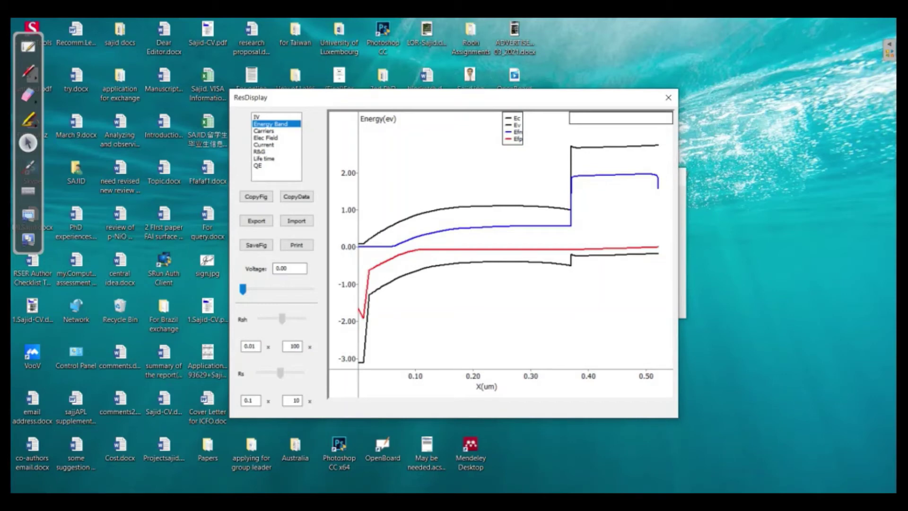
left_click(263, 131)
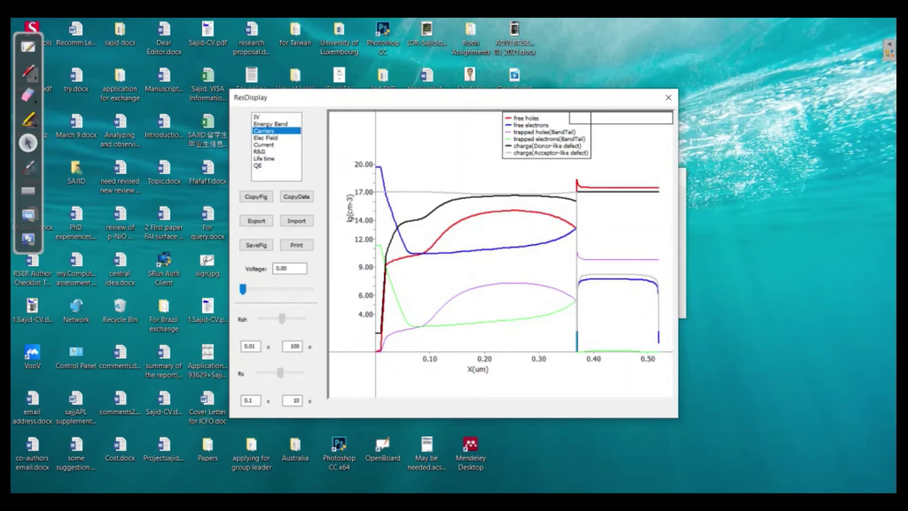
left_click(265, 137)
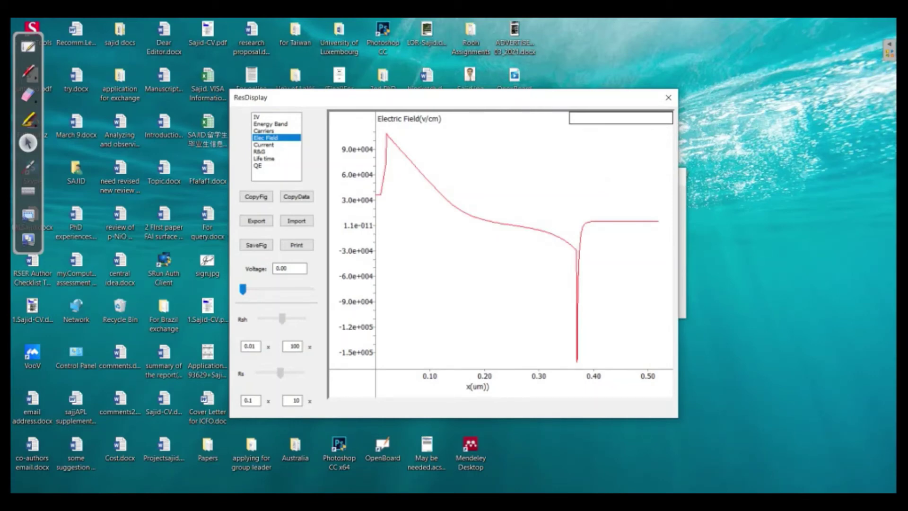
left_click(264, 145)
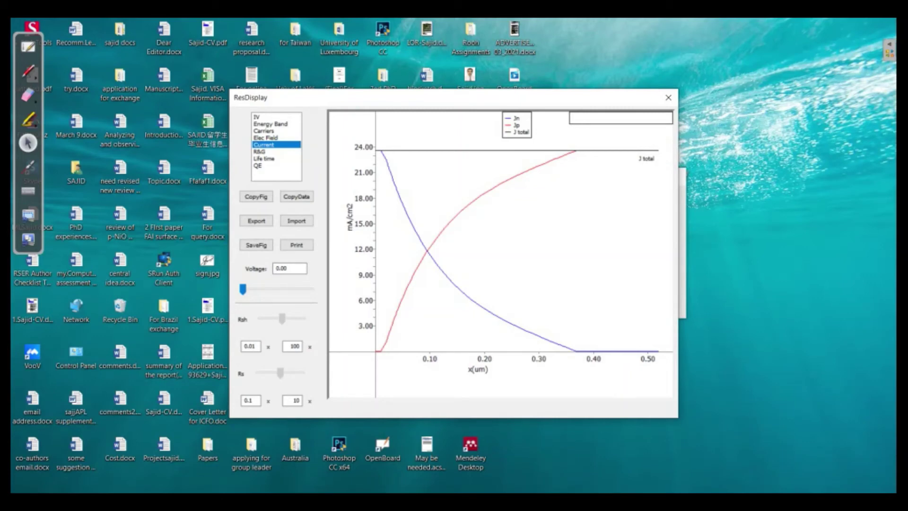
left_click(259, 152)
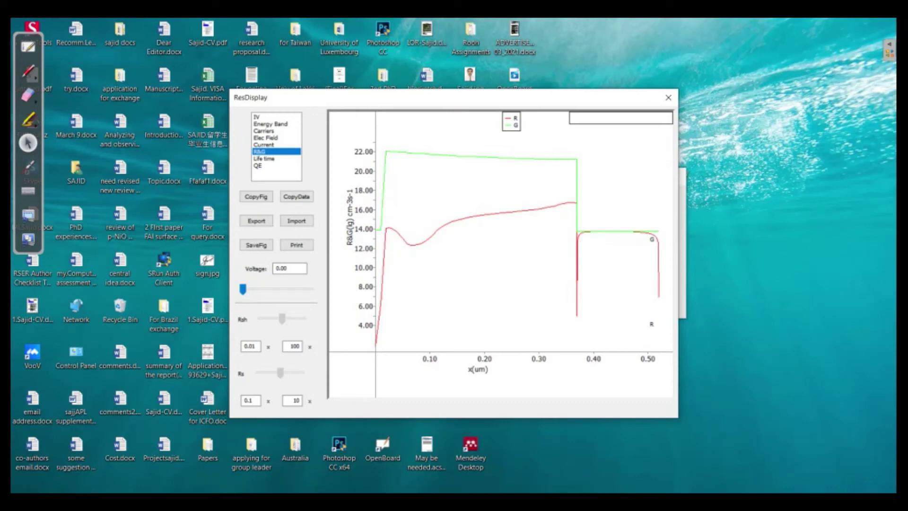
left_click(265, 159)
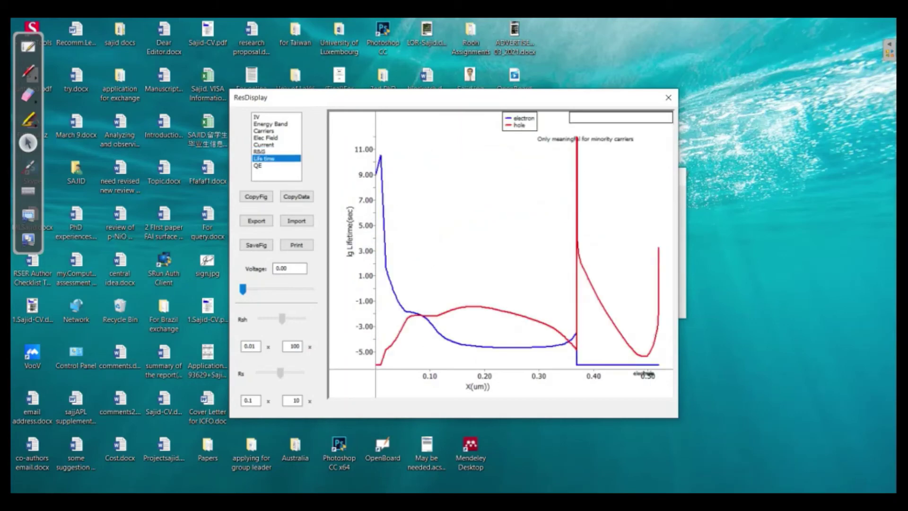
key("Down")
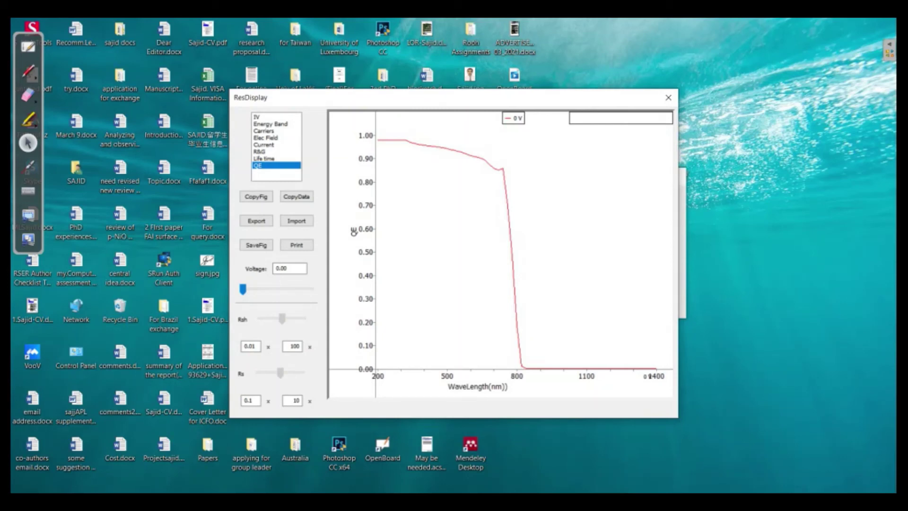
Go back to the IV curve and flip quickly through every result plot up to QE
left_click(257, 117)
left_click(270, 123)
left_click(264, 131)
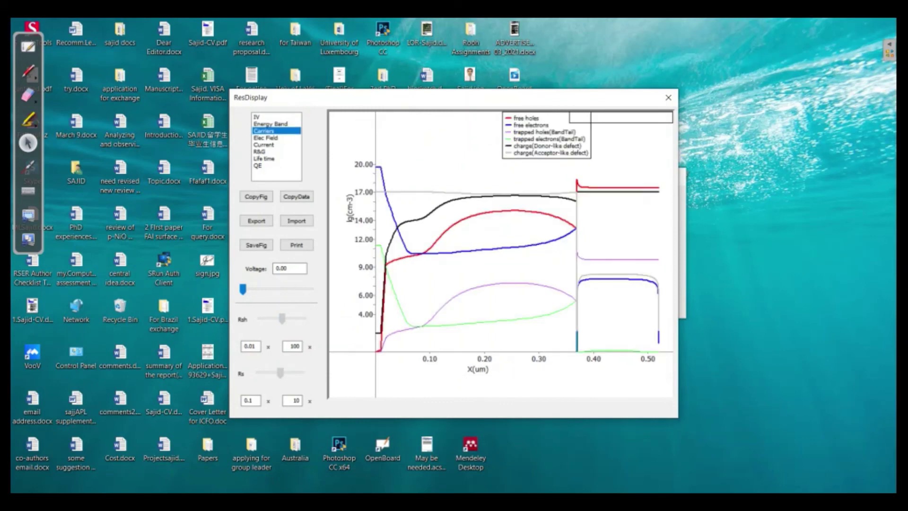
key("Down")
key("Down")
key("Down")
key("Down")
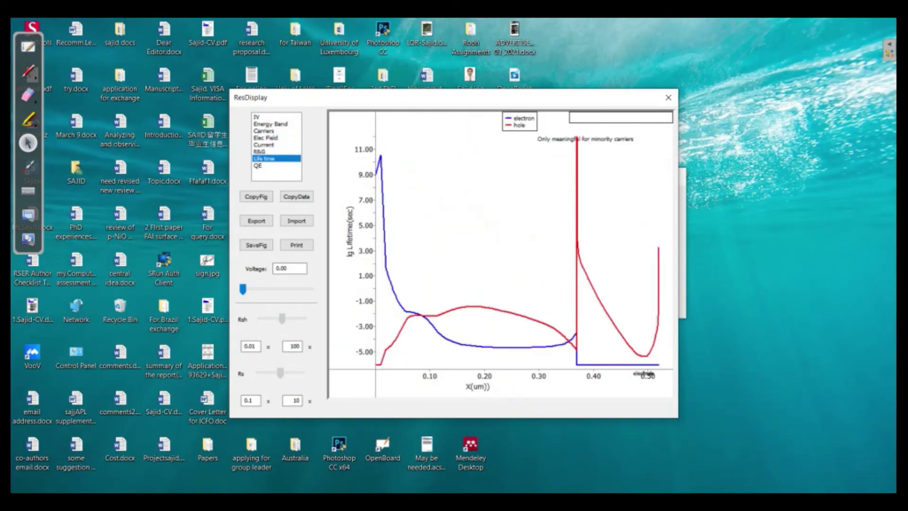
Review the full set of result plots once more, starting from the IV curve and ending at QE
key("Down")
key("Home")
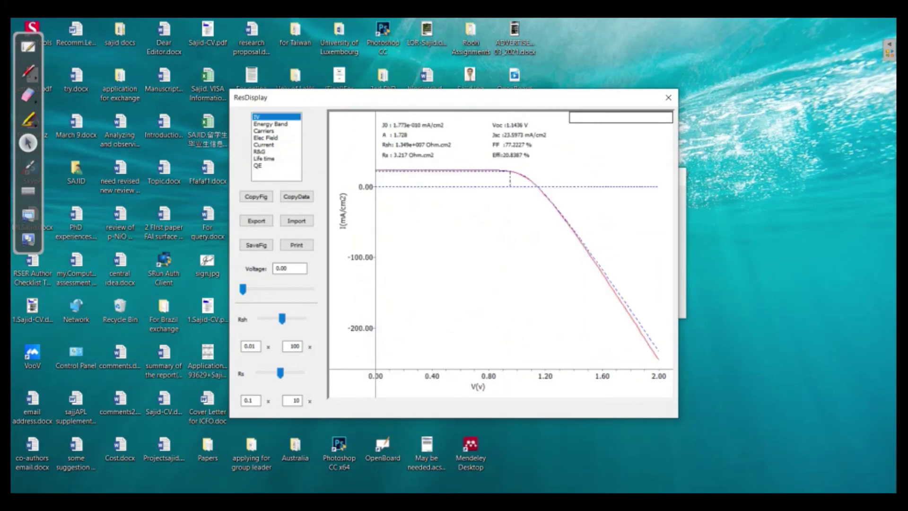
key("Down")
key("Down")
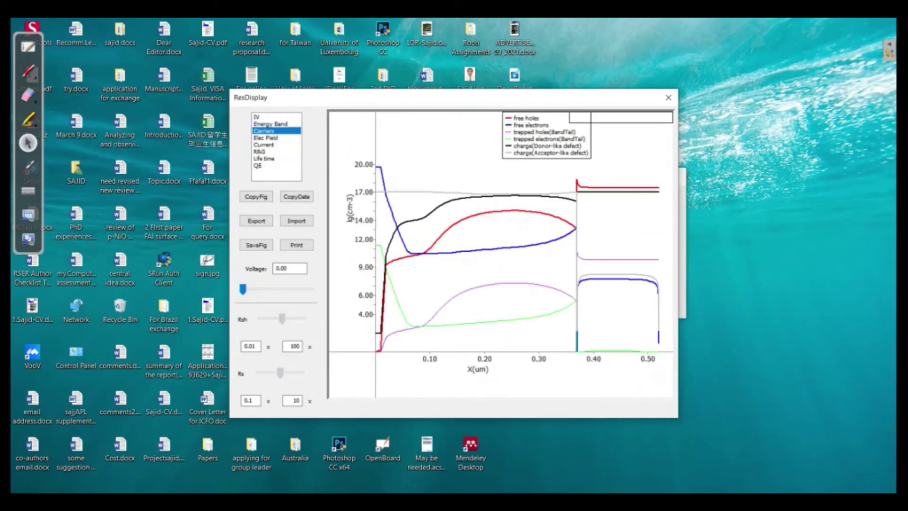
key("Down")
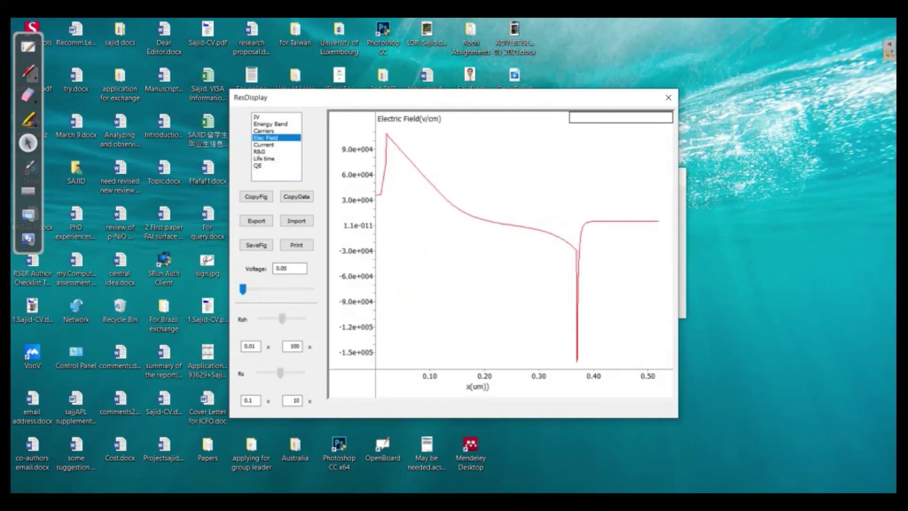
key("Down")
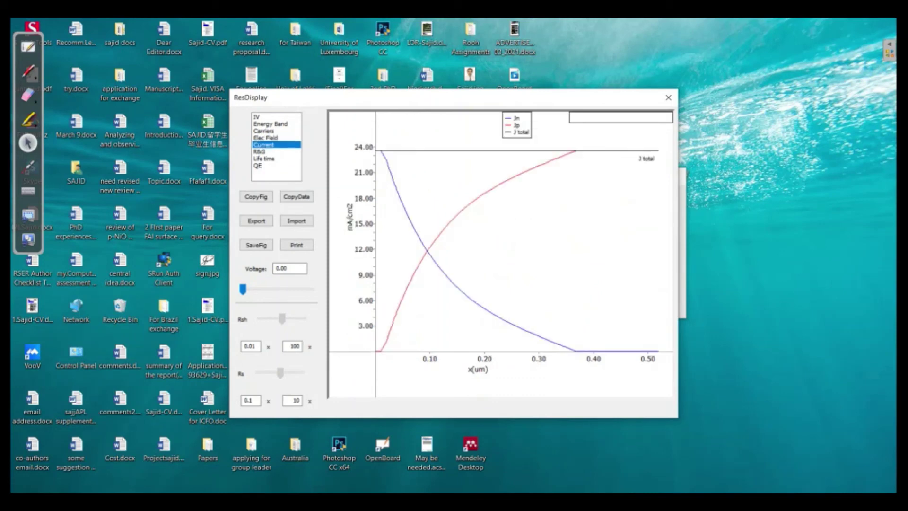
key("Down")
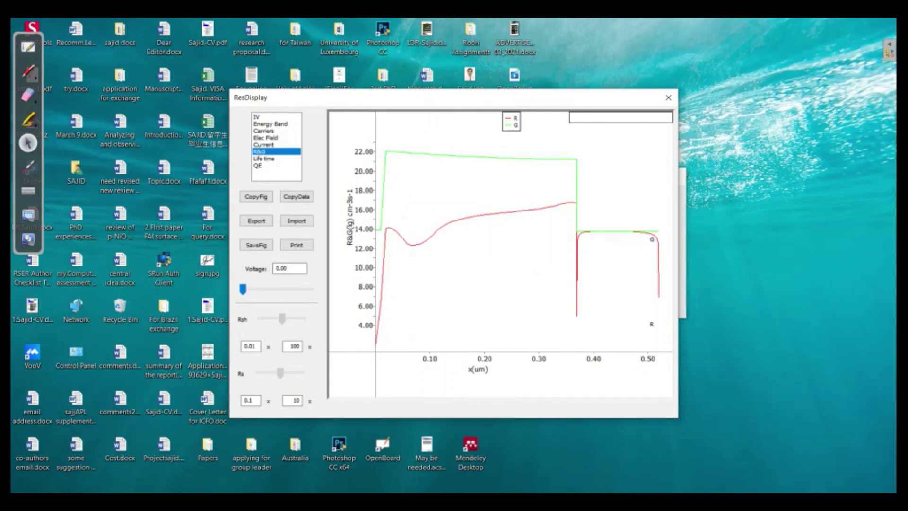
key("Down")
key("Down")
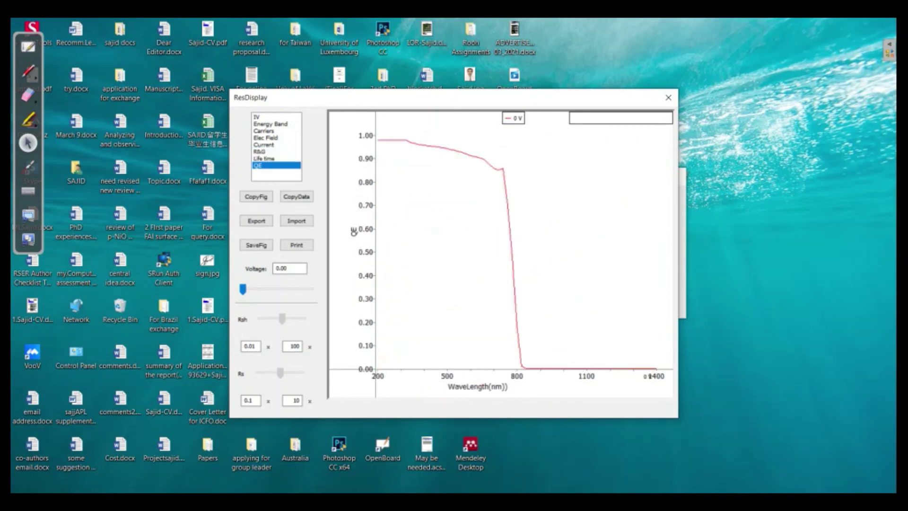